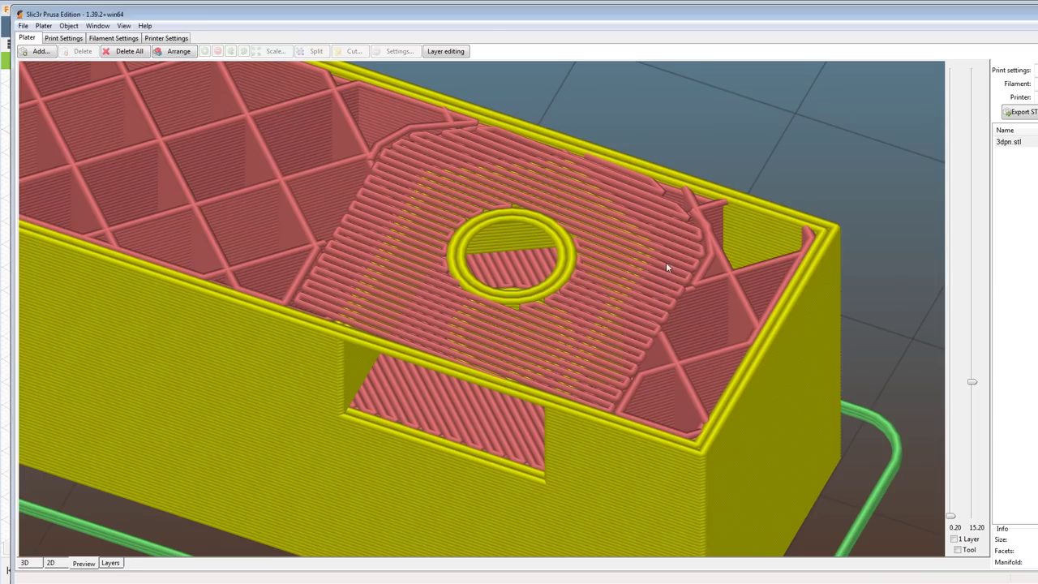
Zoom the Slic3r preview and scrub the layer slider to inspect the layers printed over the screw holes
scroll(639, 301, "down", 10)
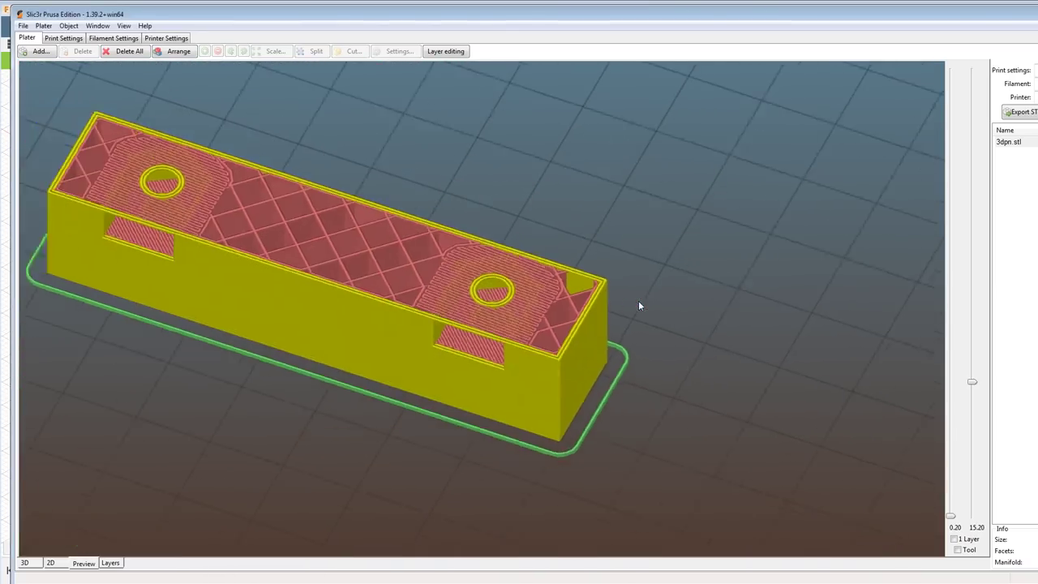
scroll(639, 302, "down", 2)
mouse_move(970, 383)
left_mouse_down()
mouse_move(973, 73)
mouse_move(972, 378)
left_mouse_up()
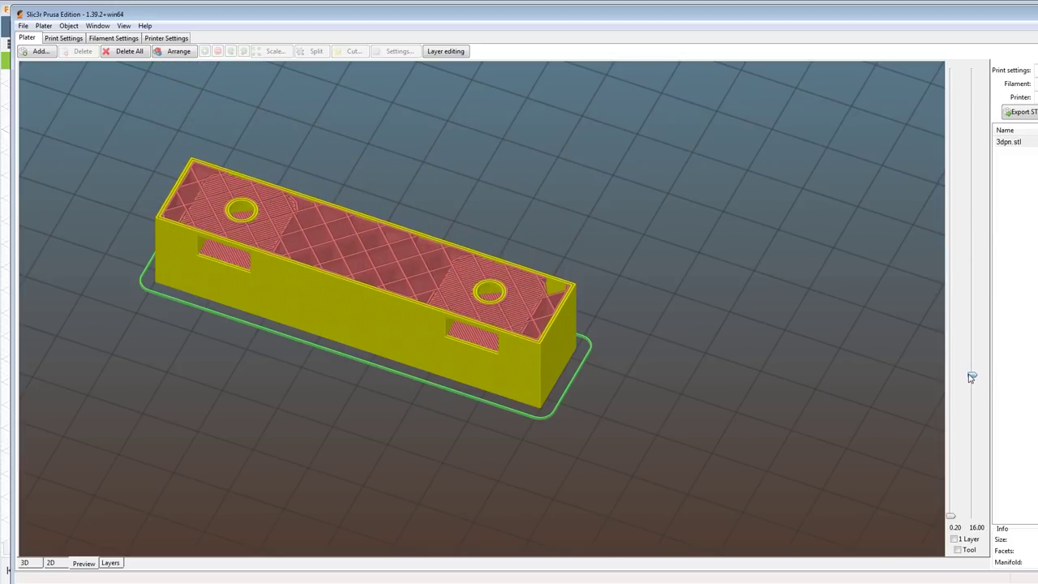
scroll(585, 341, "up", 8)
scroll(581, 362, "down", 3)
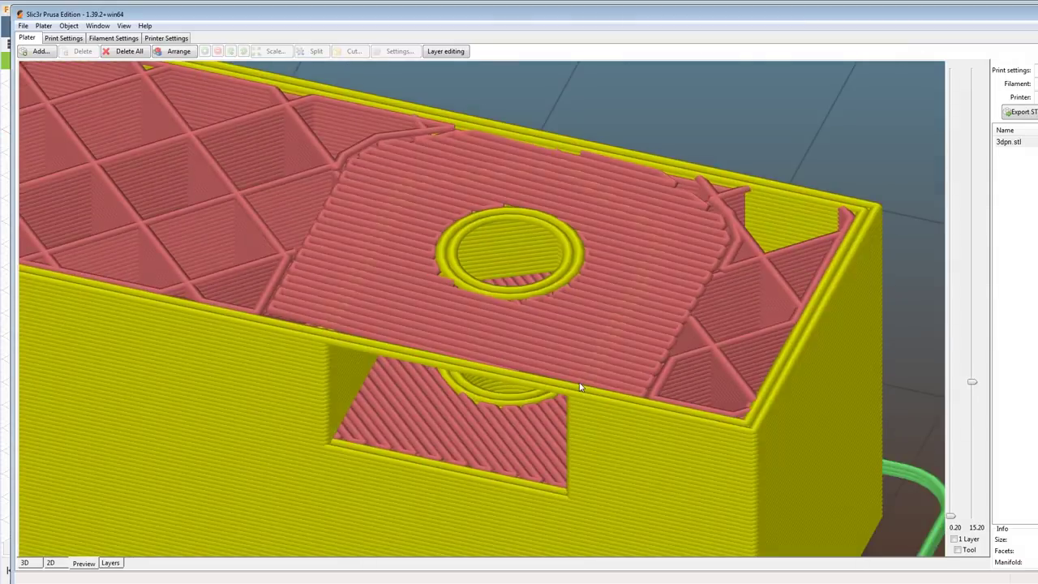
scroll(572, 389, "up", 2)
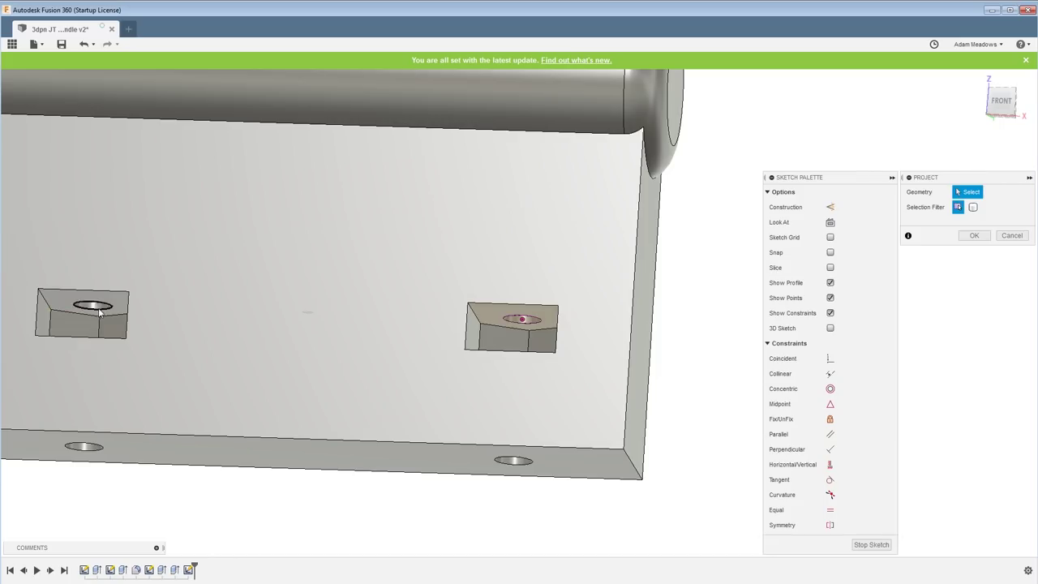
Project the left hole circle, then extrude both hole profiles -0.2 mm as a Join to cap them
left_click(99, 312)
left_click(974, 236)
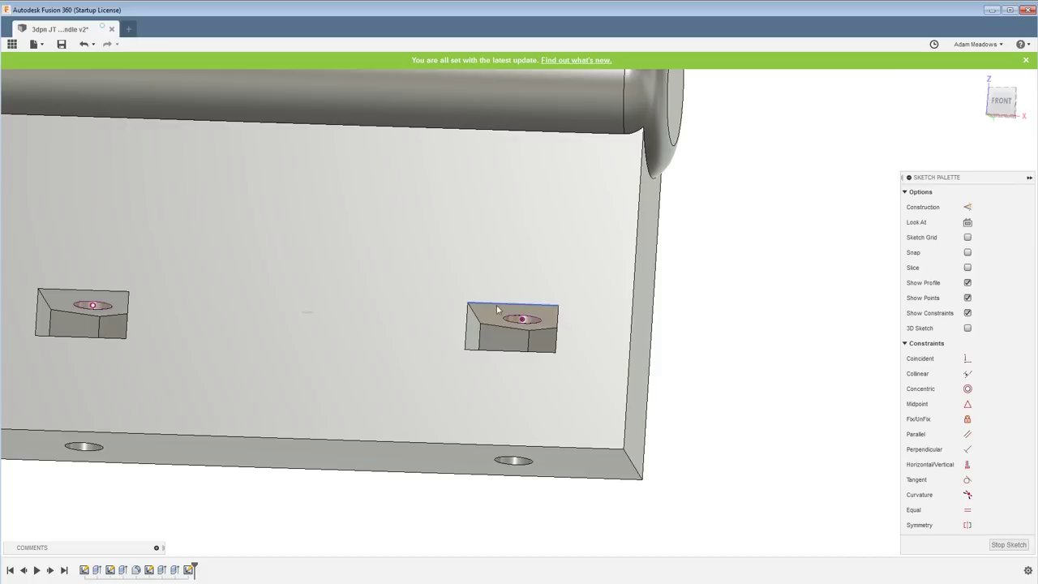
key("e")
left_click(521, 318)
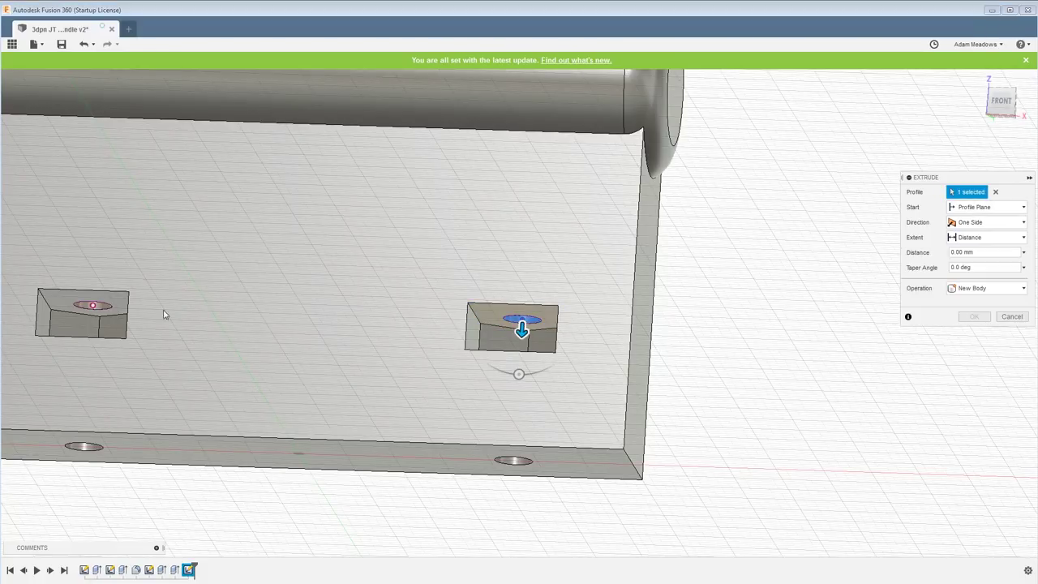
left_click(92, 307)
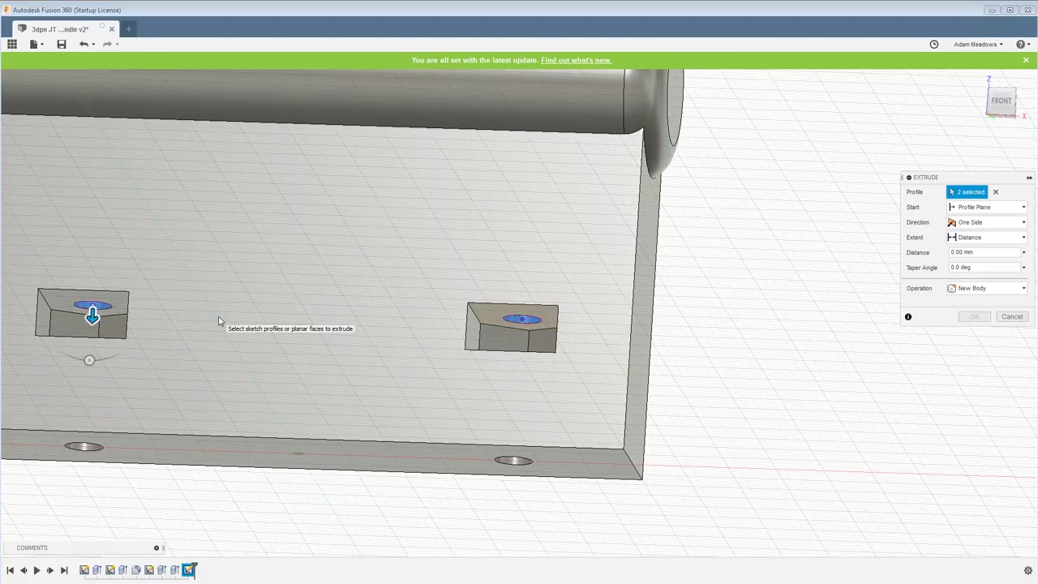
type("0.2")
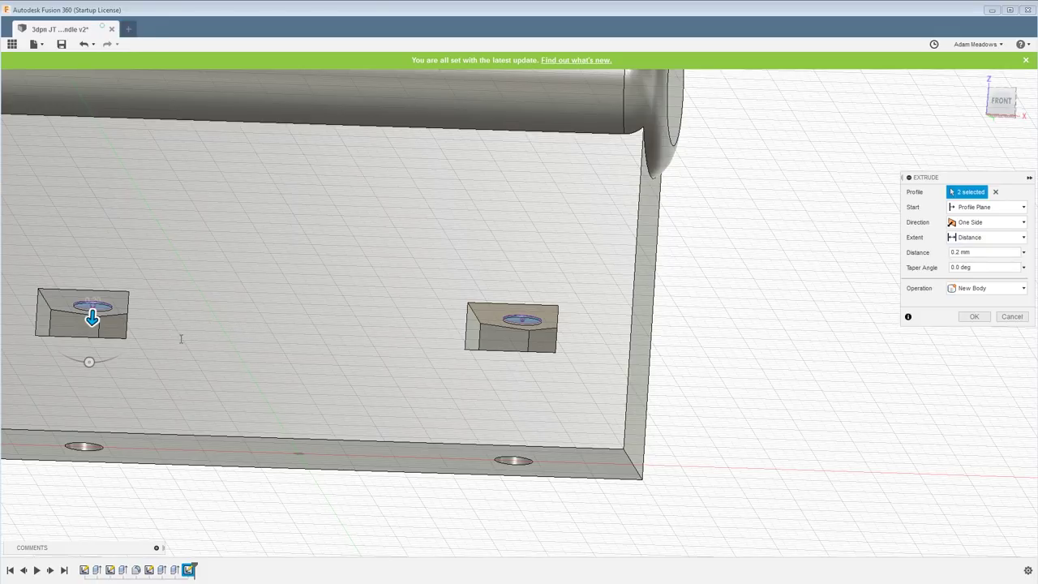
key("Home")
type("-")
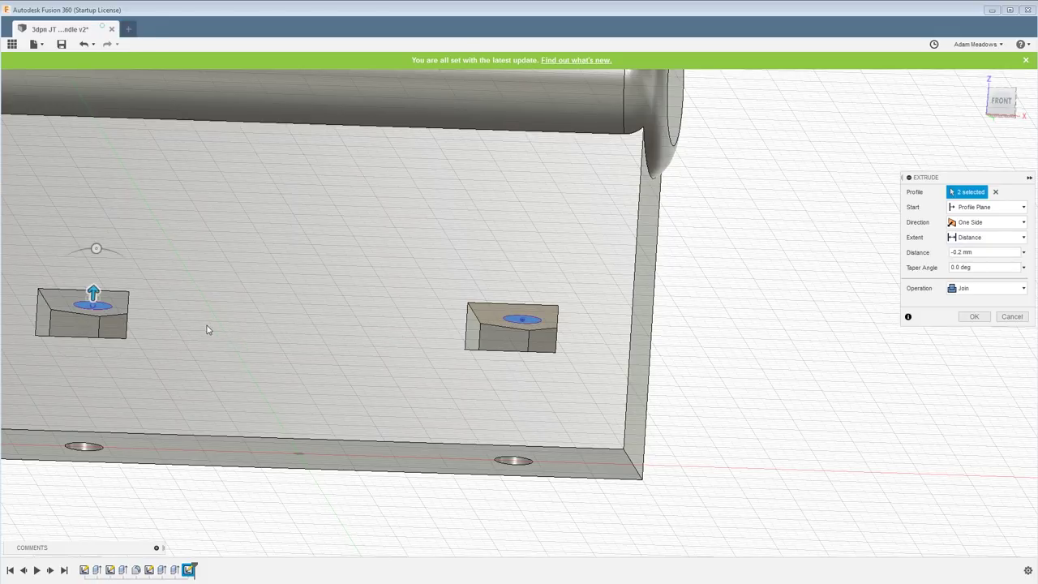
left_click(979, 315)
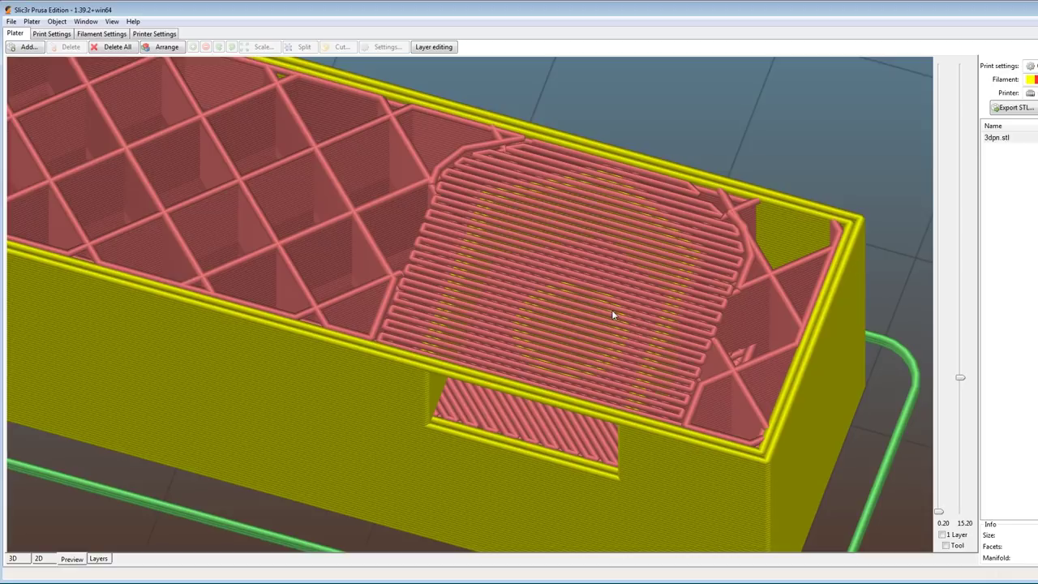
Scrub the re-sliced preview between layers 15.20 and 16.00 to check the bridges over the holes
left_click_drag(960, 380, 959, 377)
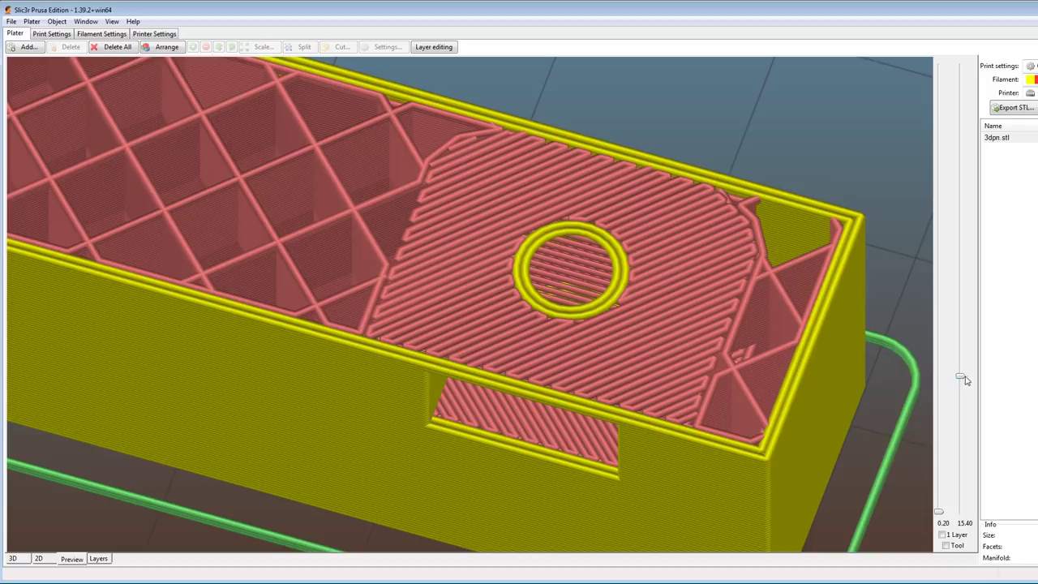
mouse_move(965, 381)
left_mouse_down()
mouse_move(961, 353)
mouse_move(958, 391)
mouse_move(958, 382)
left_mouse_up()
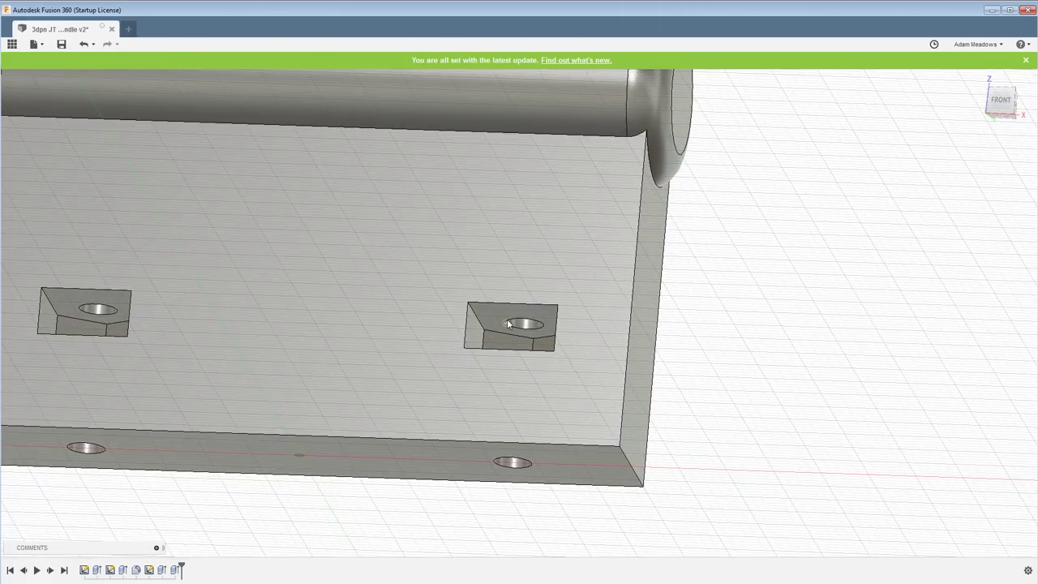
Start a new sketch on the right screw pocket's floor face
left_click(511, 314)
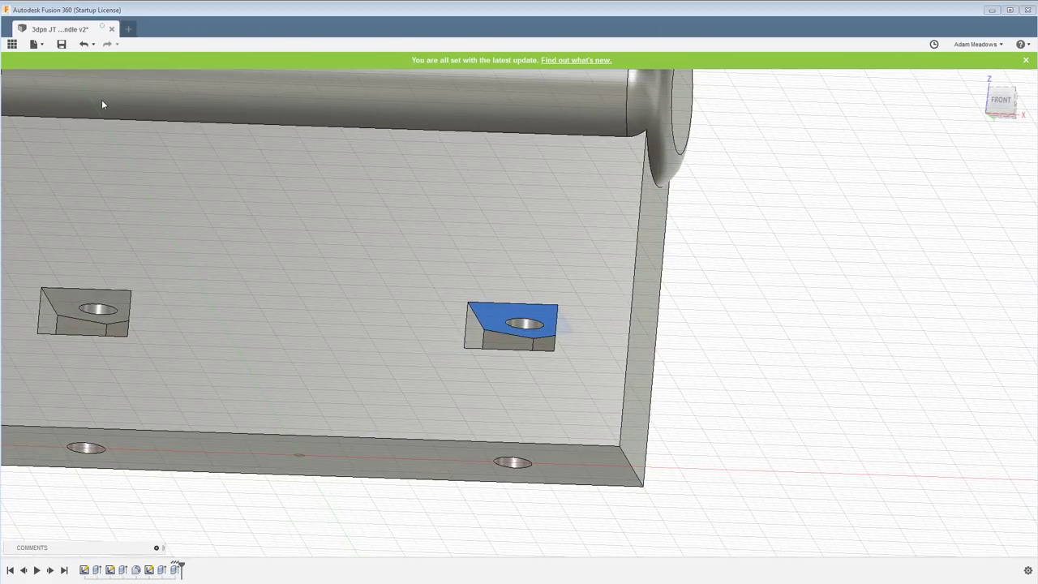
key("s")
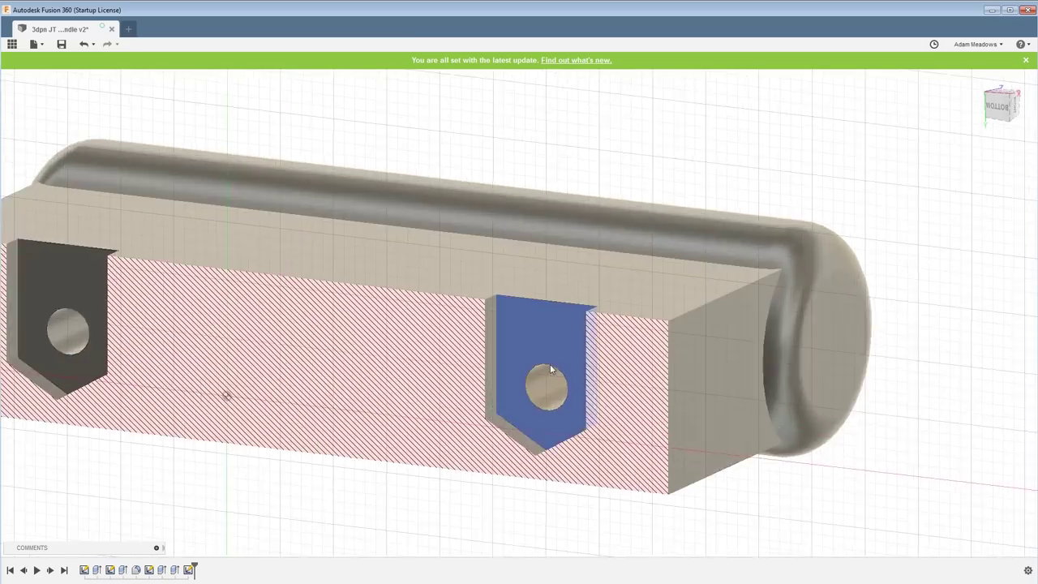
scroll(539, 336, "up", 8)
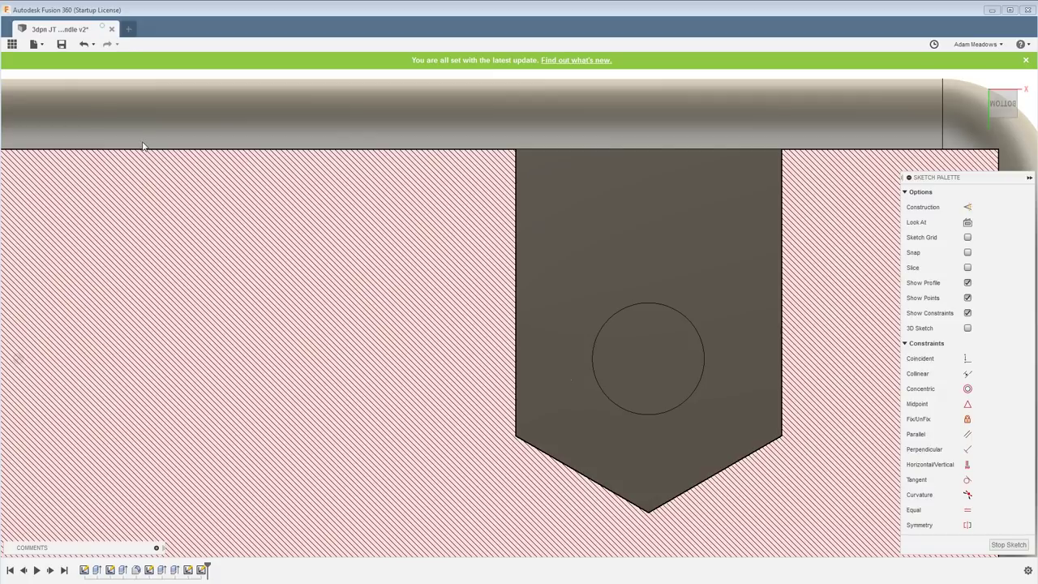
Sketch a rectangular band spanning across the screw hole
key("r")
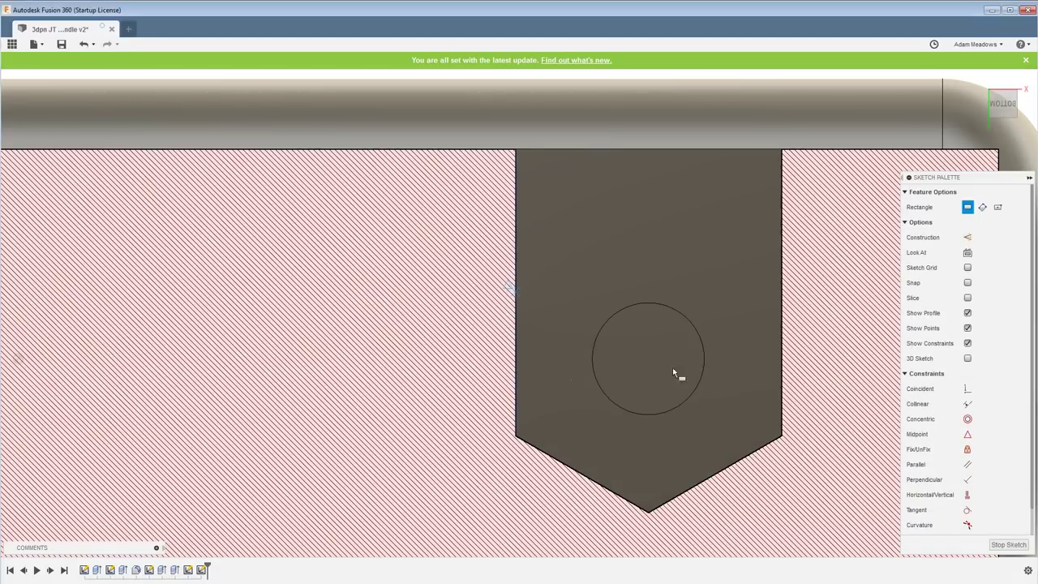
left_click(516, 292)
left_click(782, 418)
key("Escape")
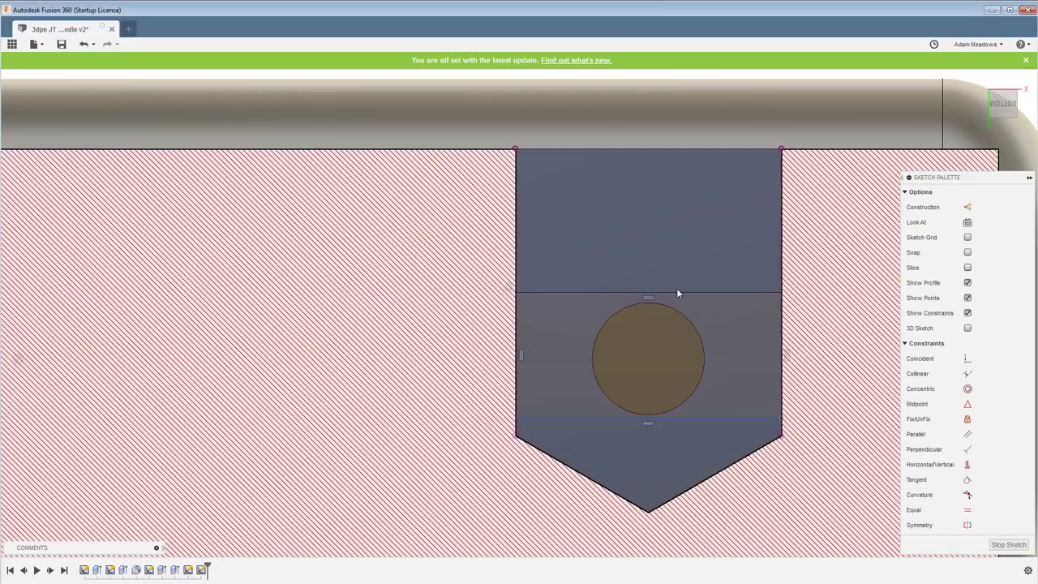
Make the band's top and bottom edges tangent to the hole circle, then cut both strip profiles shallowly
left_click(680, 292)
left_click(661, 306, "shift")
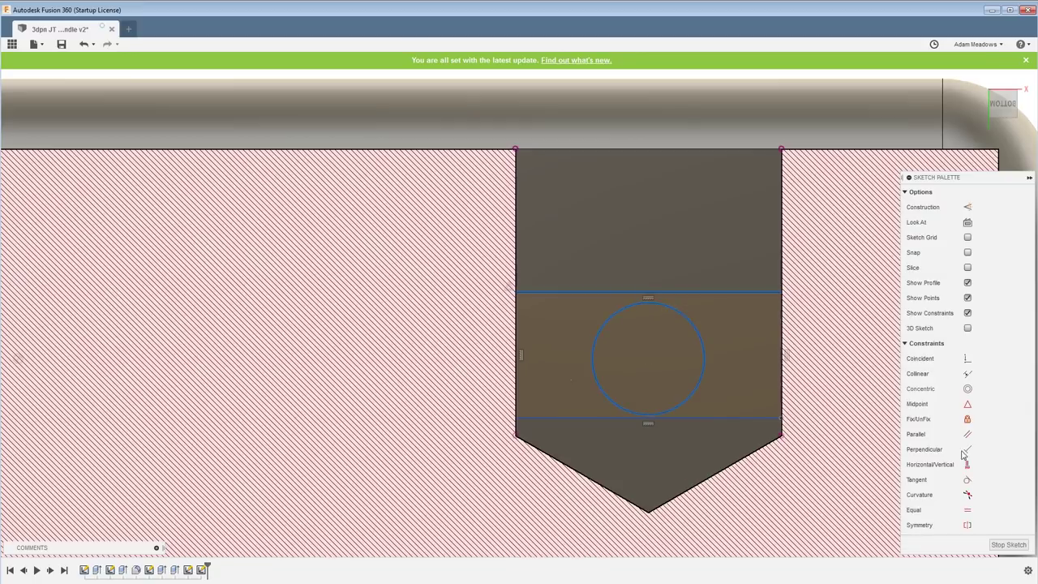
left_click(968, 479)
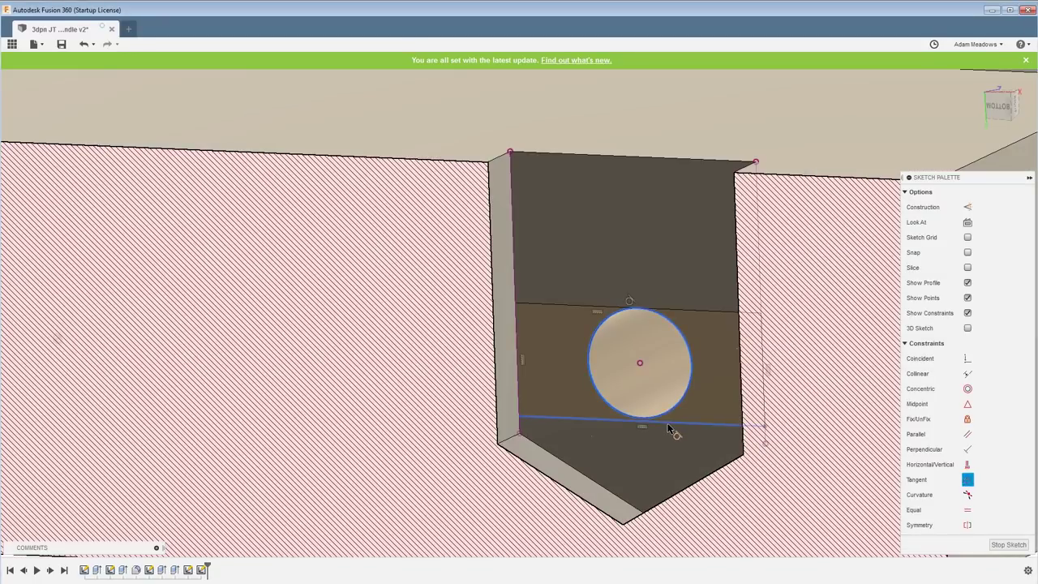
left_click(669, 425)
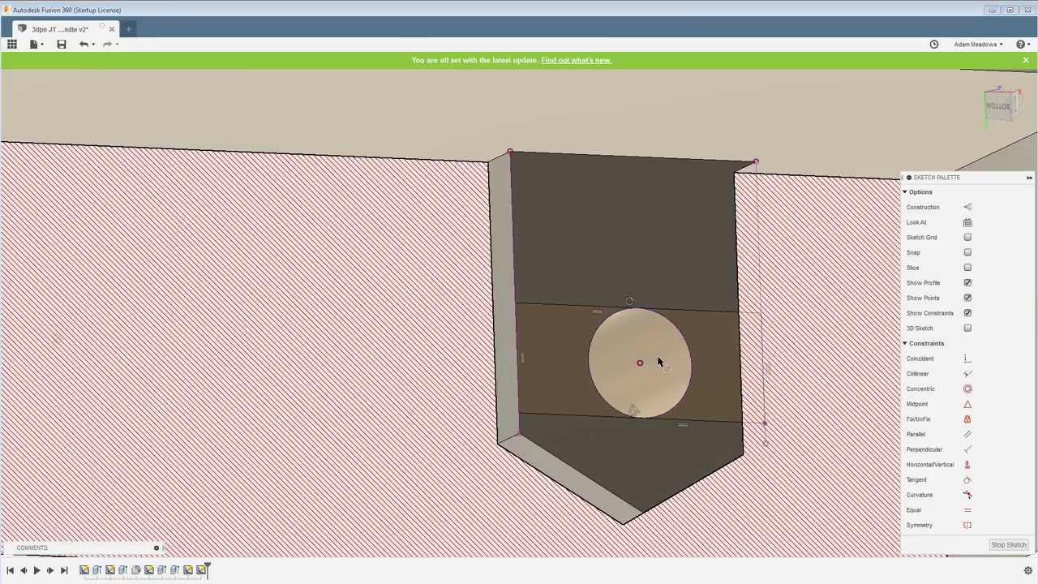
key("e")
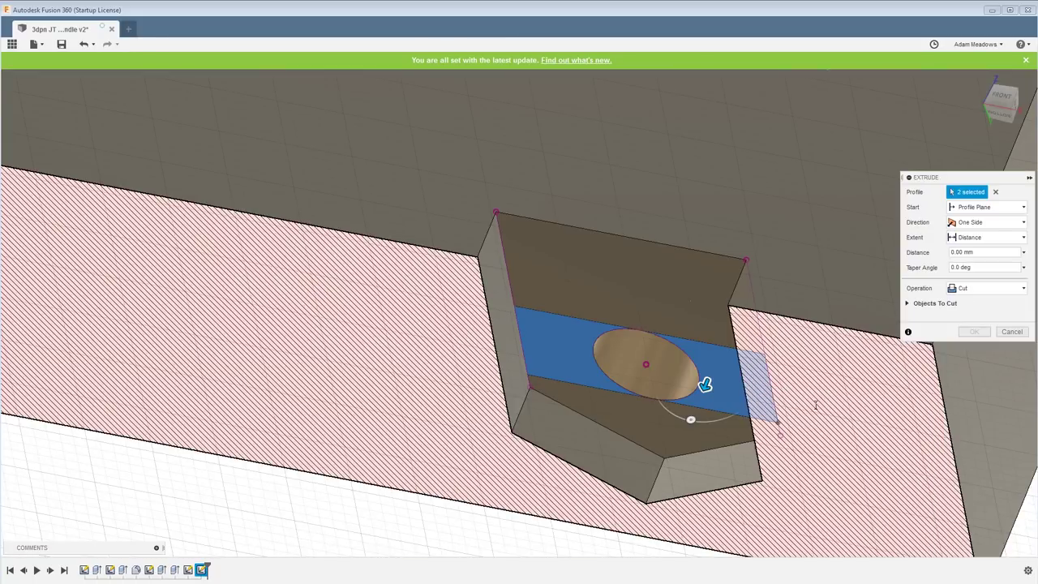
key("Escape")
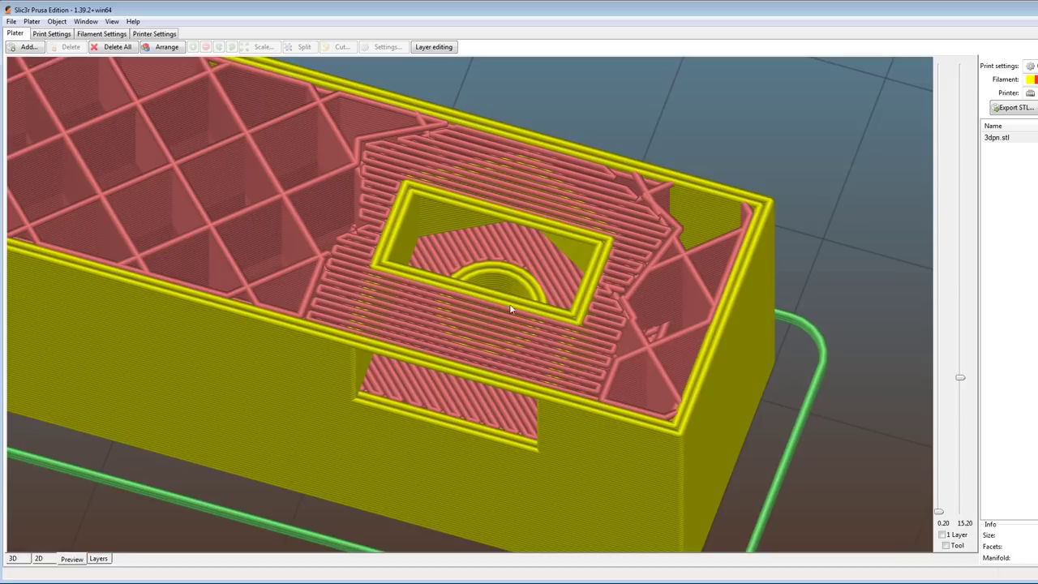
Tilt the layer preview to inspect the sliced layers around the screw hole
left_click_drag(478, 285, 478, 307)
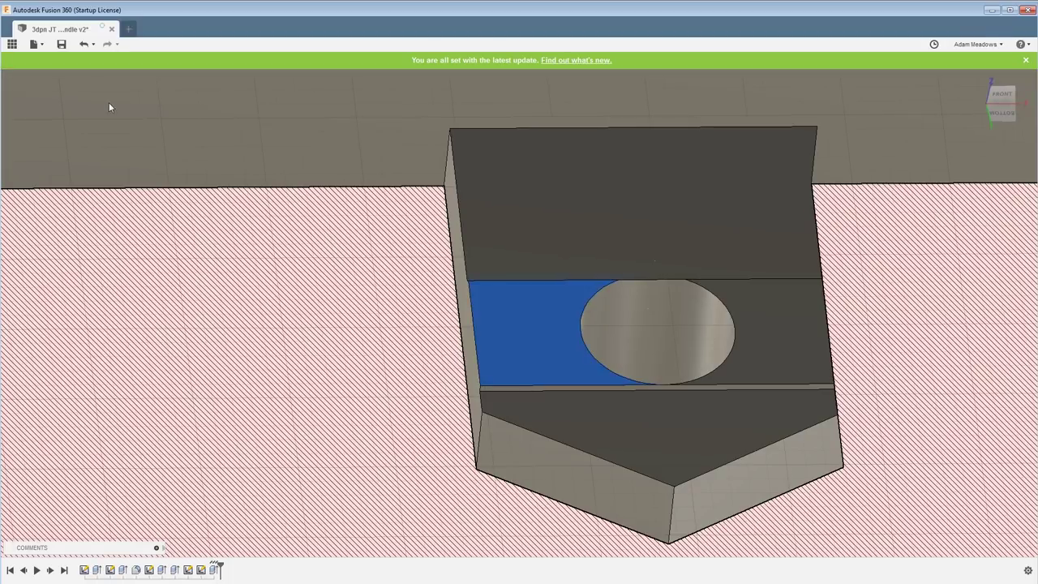
Sketch a rectangle on the strip face spanning its top and bottom lines, its left side tangent to the hole circle
key("s")
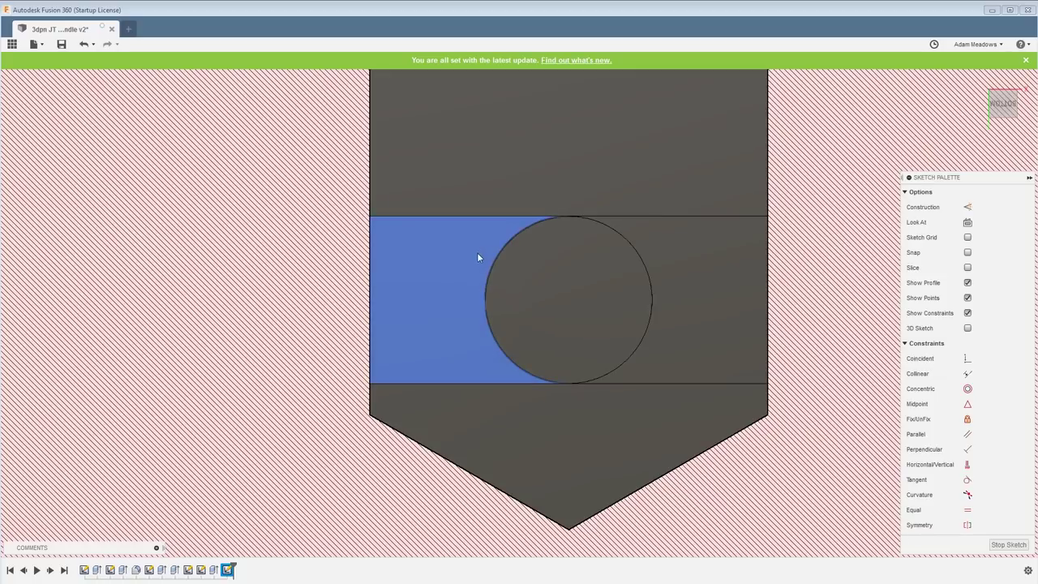
key("r")
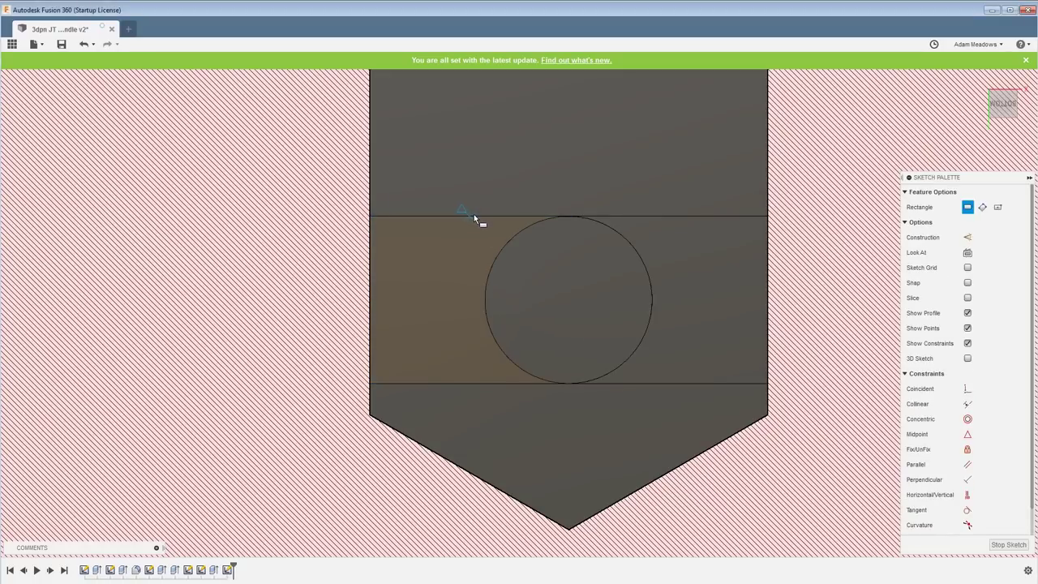
left_click(471, 216)
left_click(656, 383)
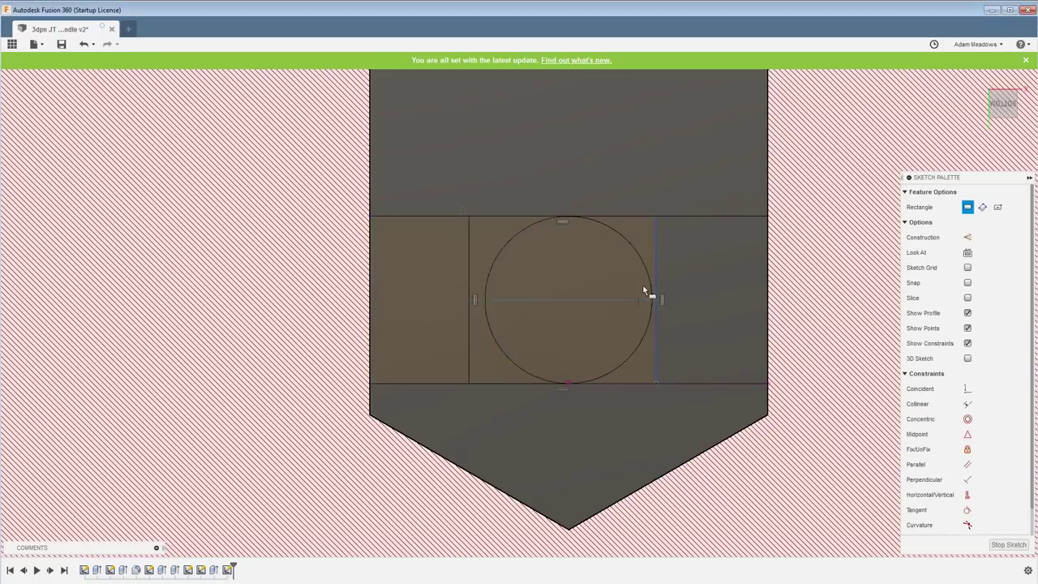
key("Escape")
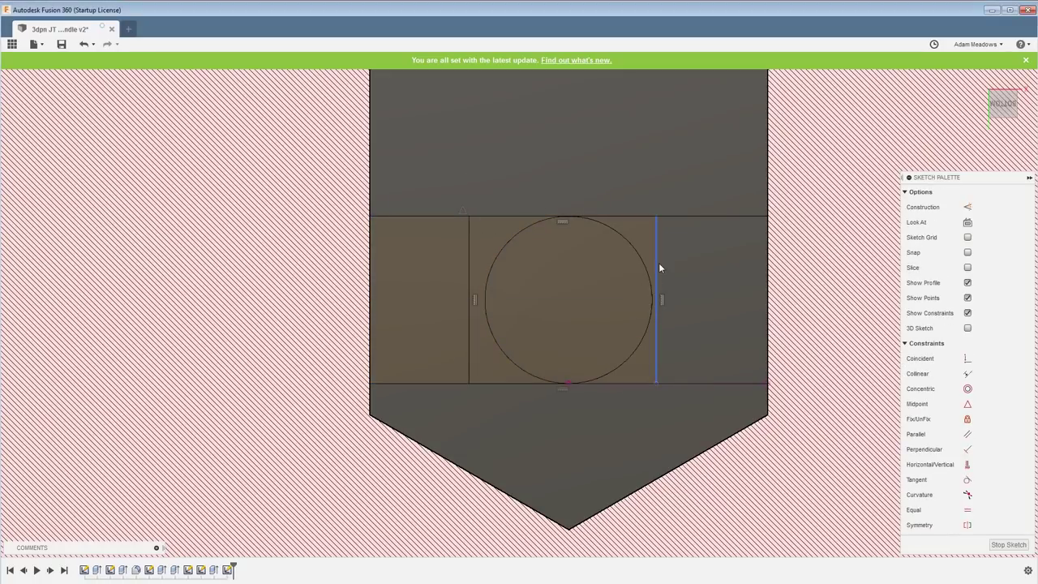
left_click(491, 266)
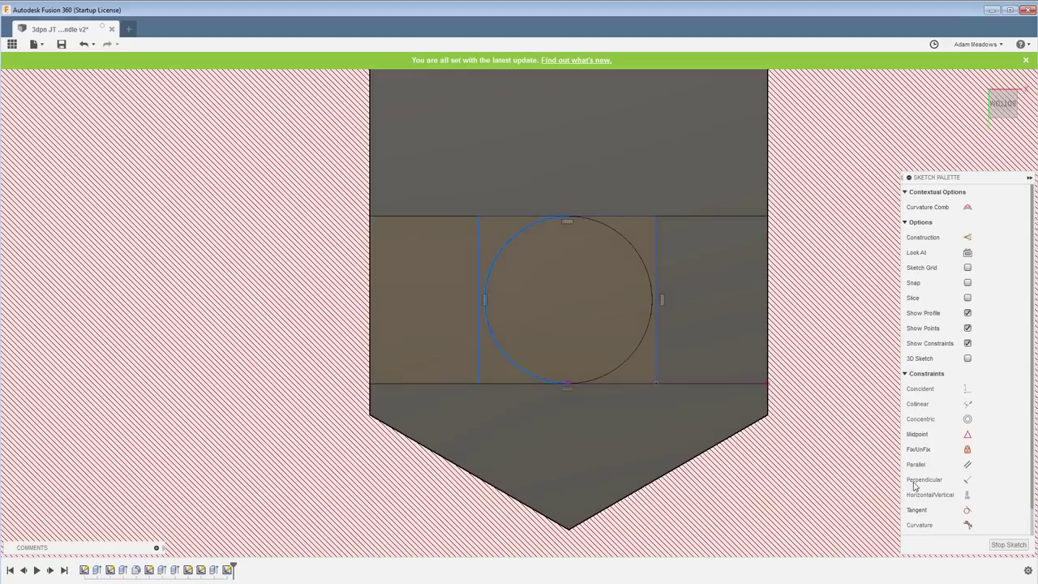
left_click(968, 513)
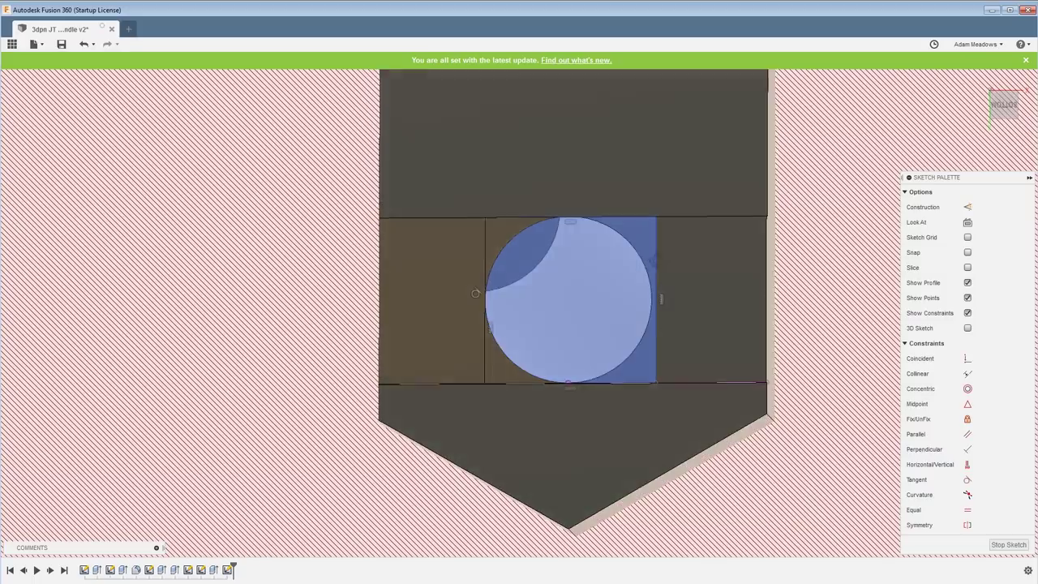
Cut the rectangle profiles and circle region 0.2 mm into the strip
middle_click_drag(648, 276, 651, 341, "shift")
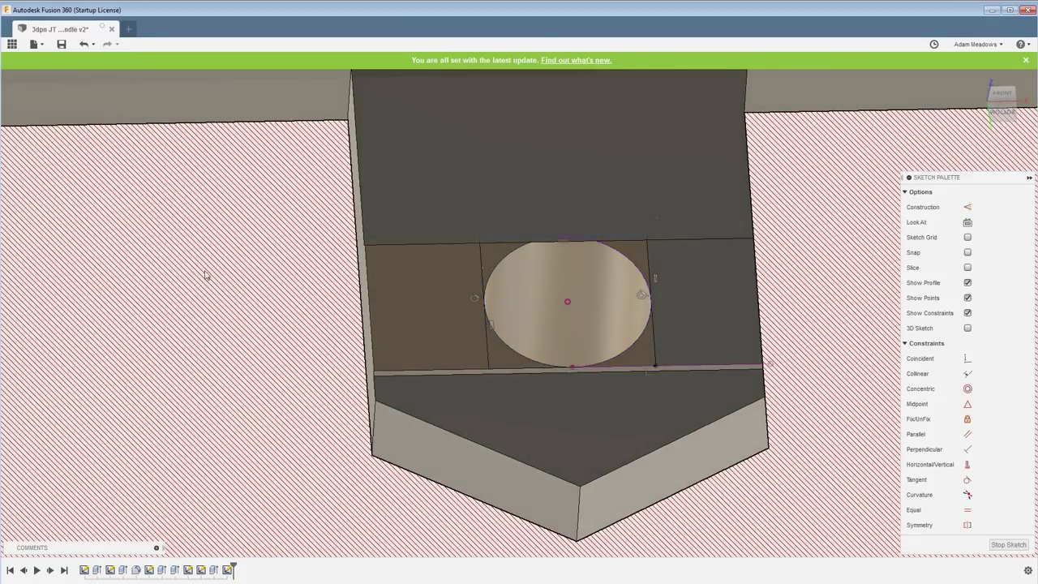
key("e")
left_click(643, 325)
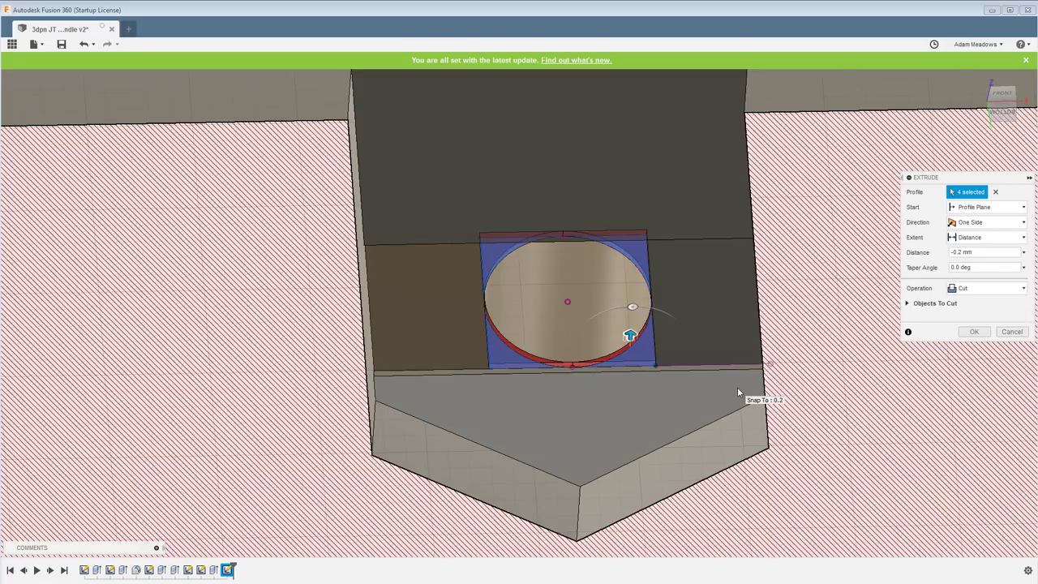
key("Escape")
middle_click_drag(659, 346, 748, 356, "shift")
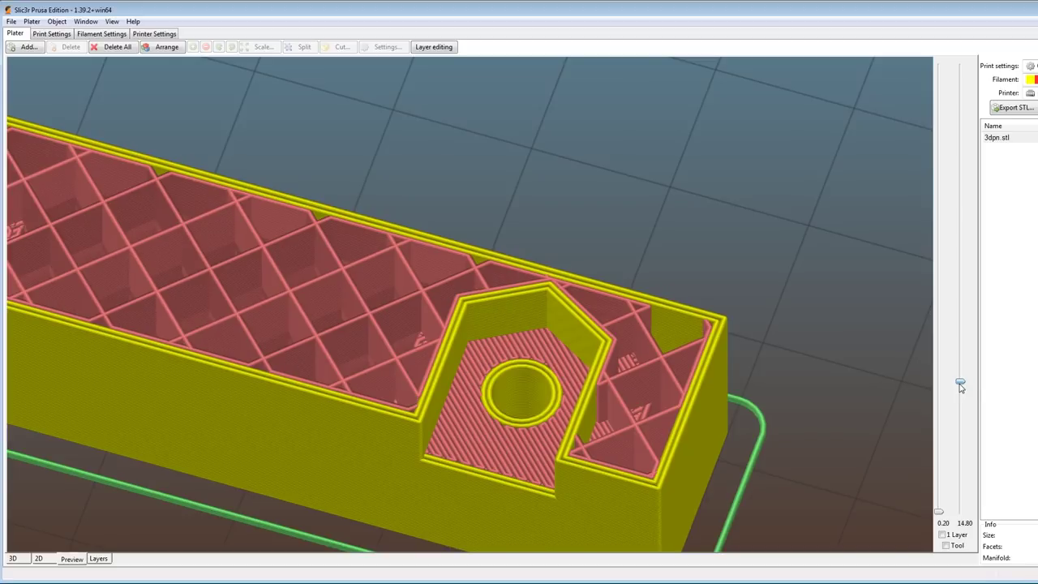
Raise the preview layer slider through 15.20 mm up to the 15.60 mm layer
left_click_drag(960, 387, 959, 384)
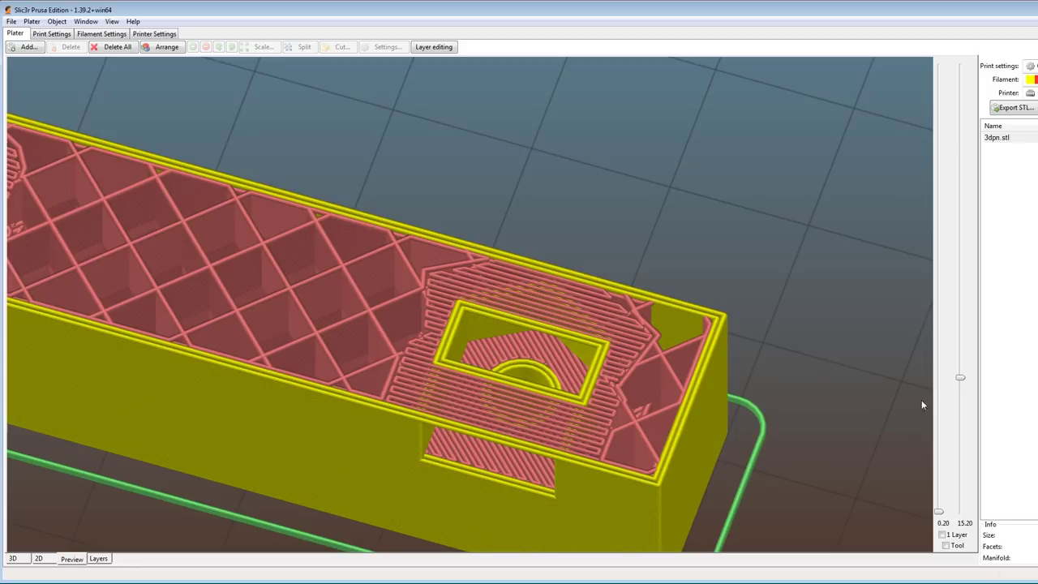
scroll(961, 381, "up", 1)
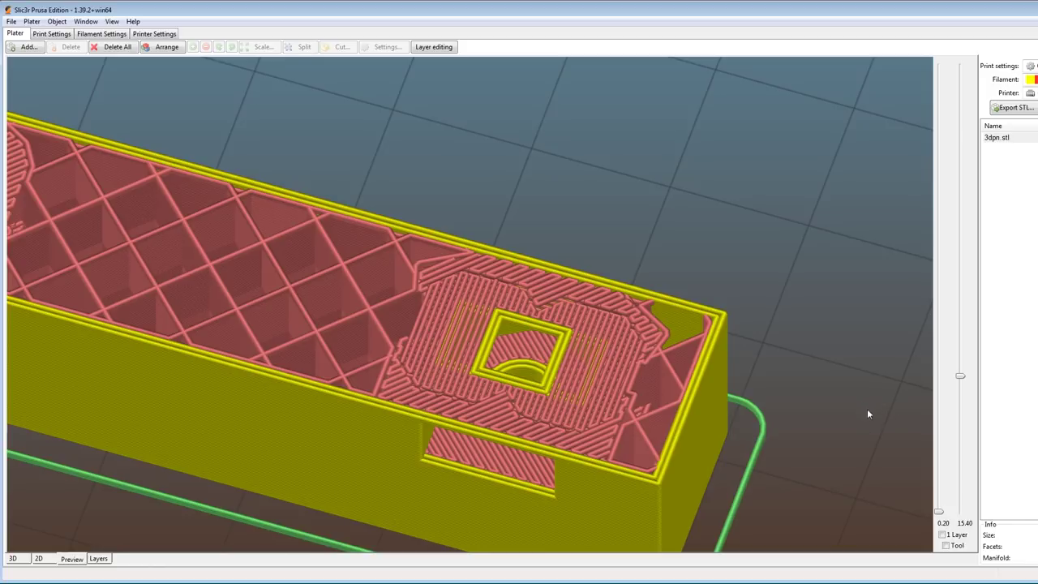
left_click_drag(959, 382, 960, 374)
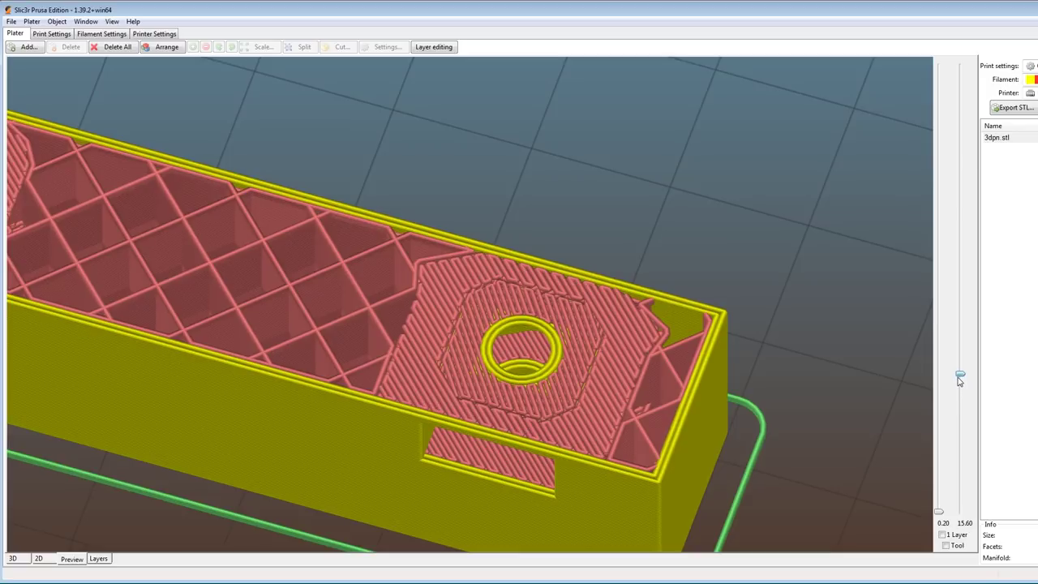
Zoom and rotate the preview around the round hole ring to examine its bridges
scroll(555, 326, "down", 3)
scroll(526, 339, "up", 3)
scroll(526, 340, "up", 4)
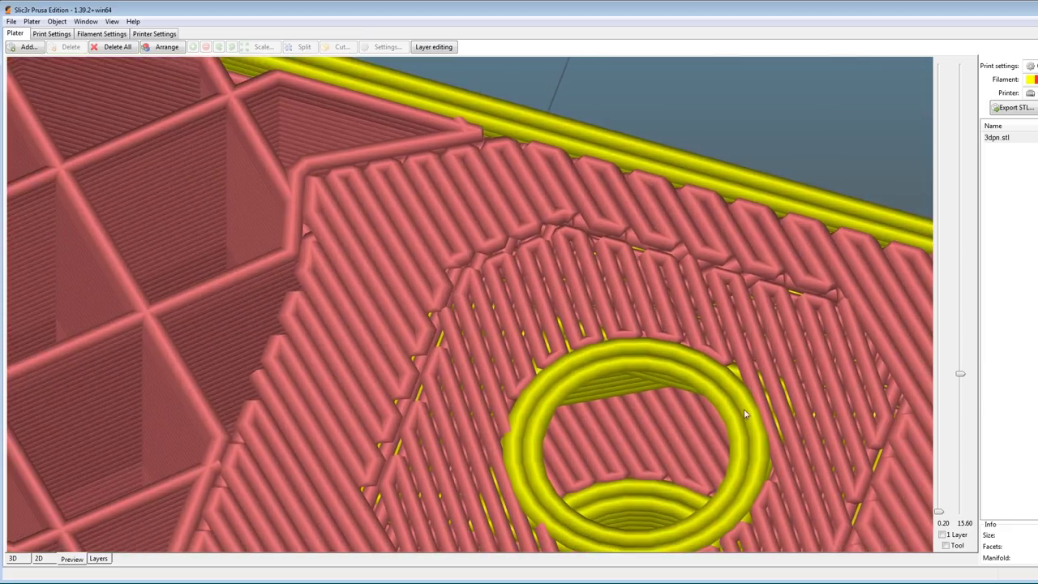
left_click_drag(745, 414, 584, 308)
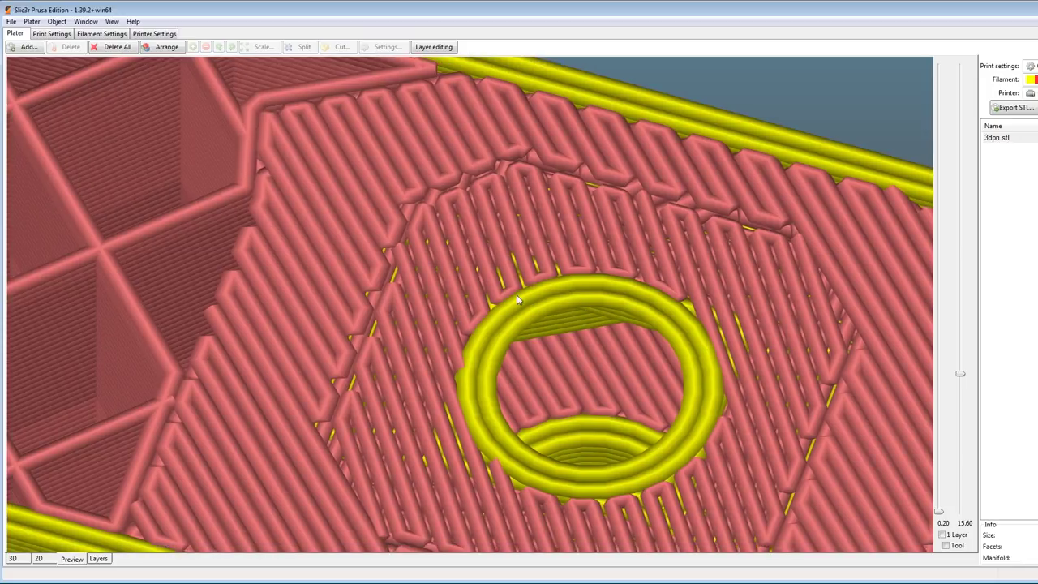
left_click_drag(519, 297, 522, 282)
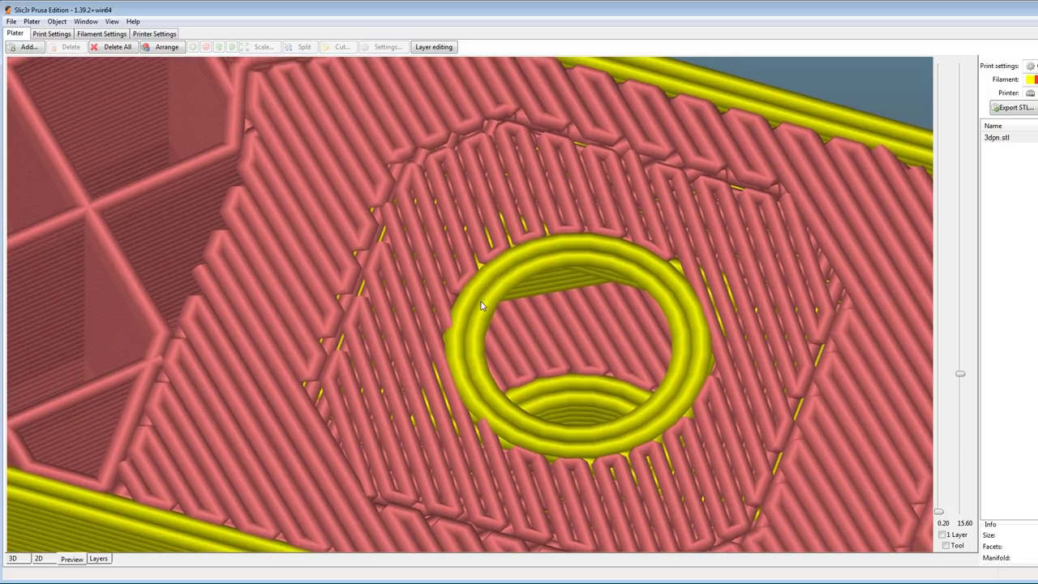